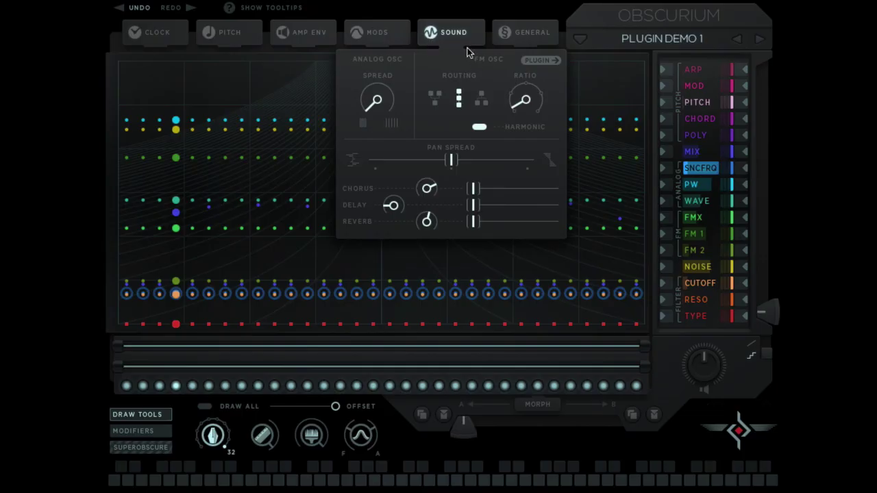
- Load Sugar Bytes Cyclop as the hosted plugin in the sound panel
click(454, 41)
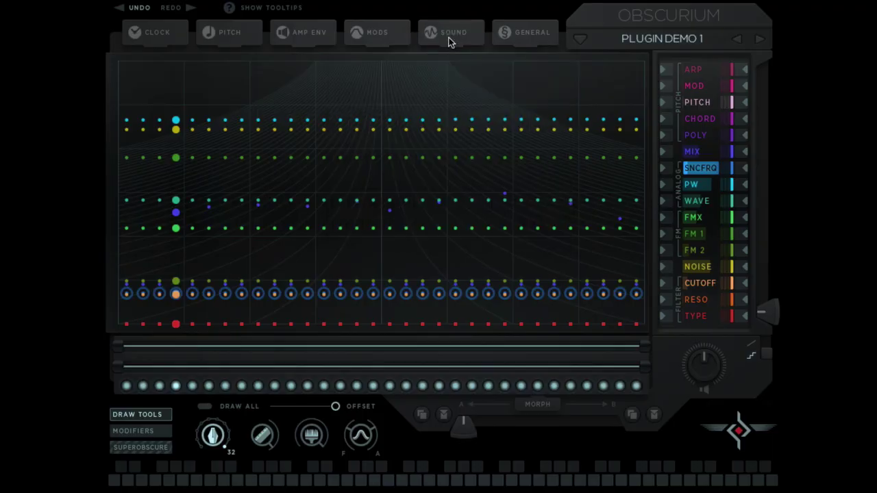
click(446, 39)
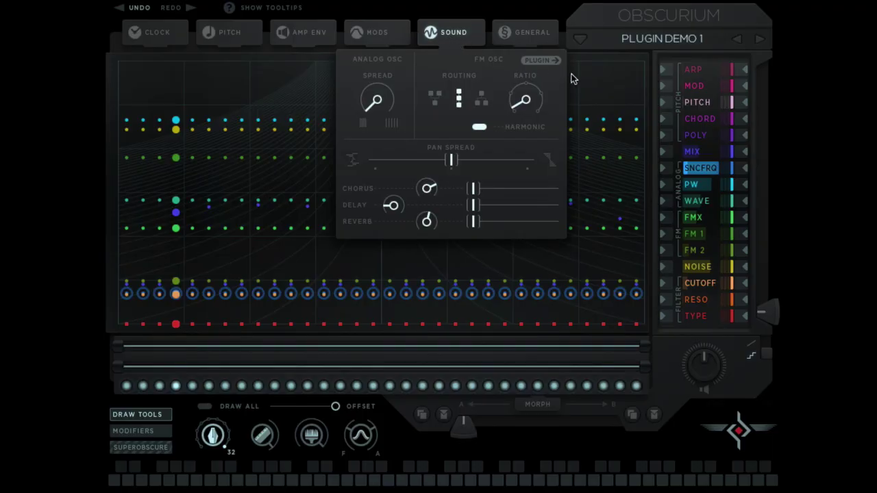
click(541, 61)
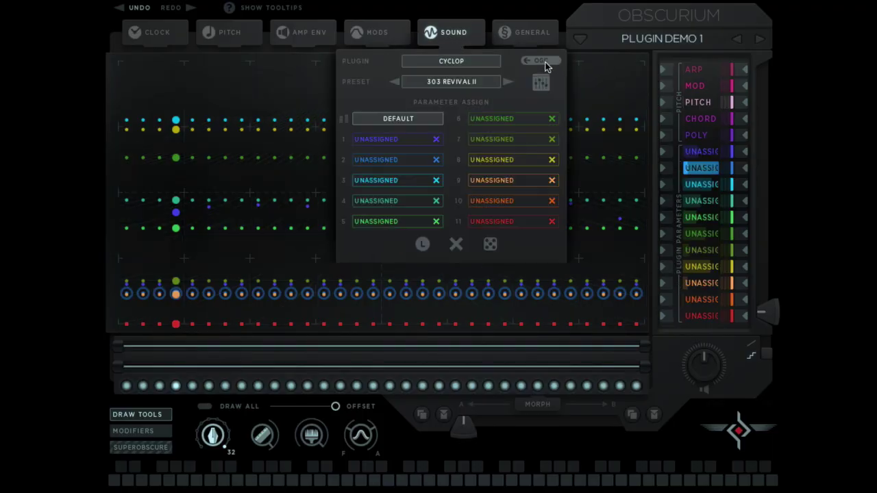
click(445, 62)
mouse_move(484, 173)
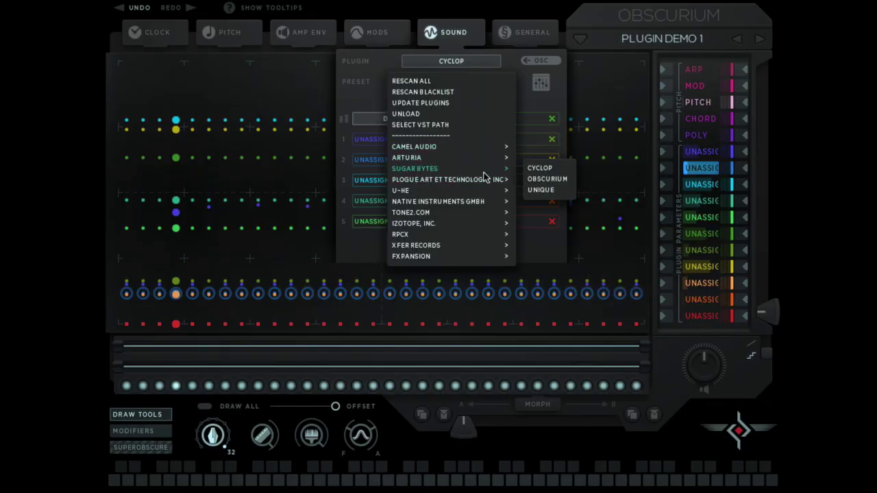
click(548, 169)
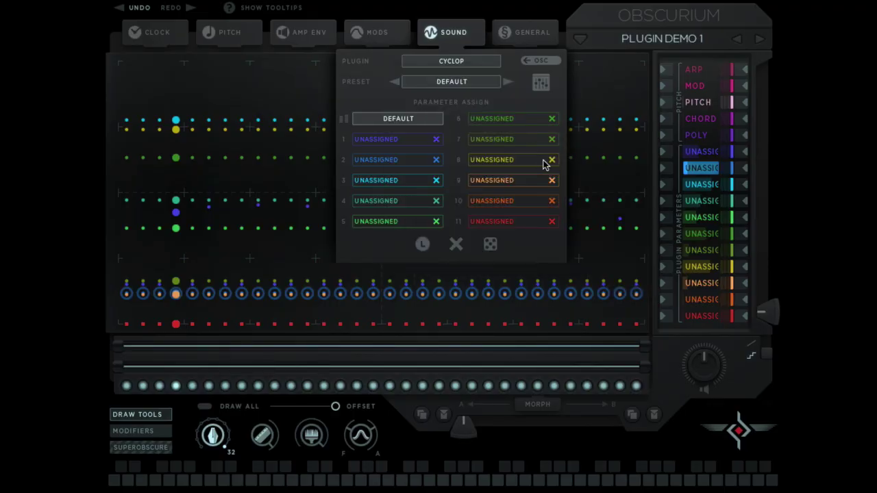
- Browse Cyclop presets, trying 303 REVIVAL and 303 REVIVAL II, then stepping back
click(485, 85)
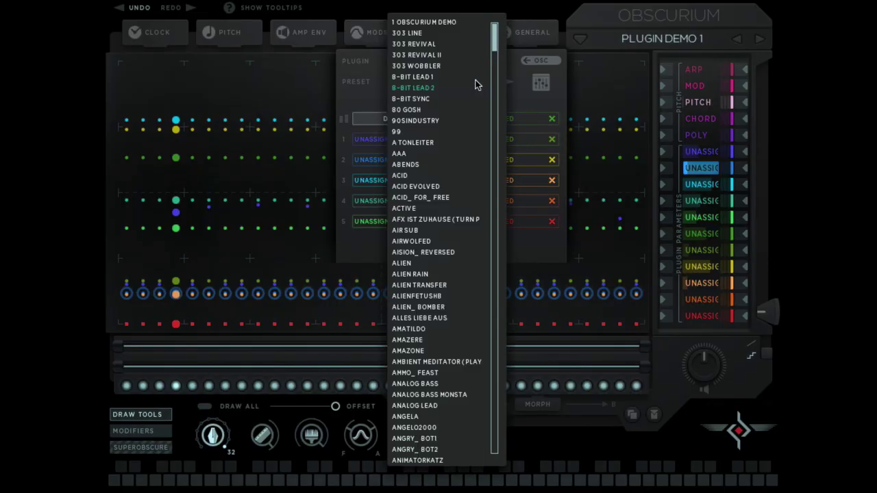
click(447, 136)
click(437, 83)
click(439, 45)
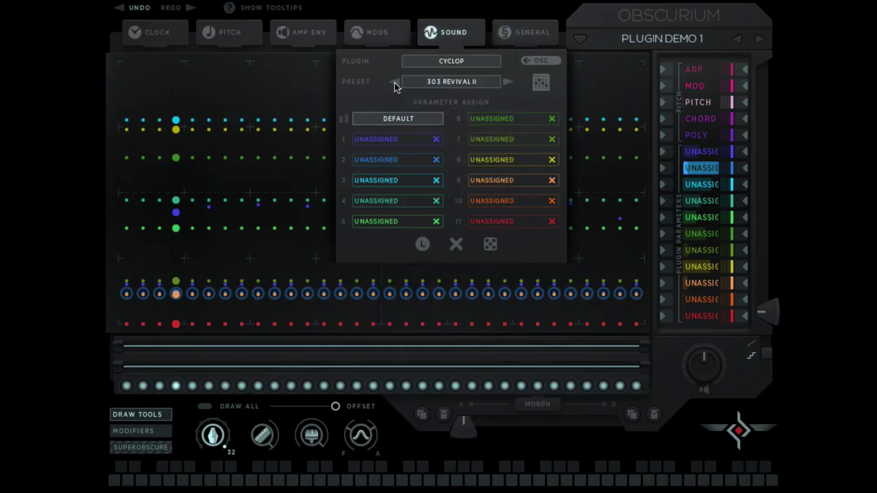
click(509, 83)
click(392, 83)
- Load 1 OBSCURIUM DEMO, try random slot assignments, clear them, and set all slots to LEARN
click(393, 83)
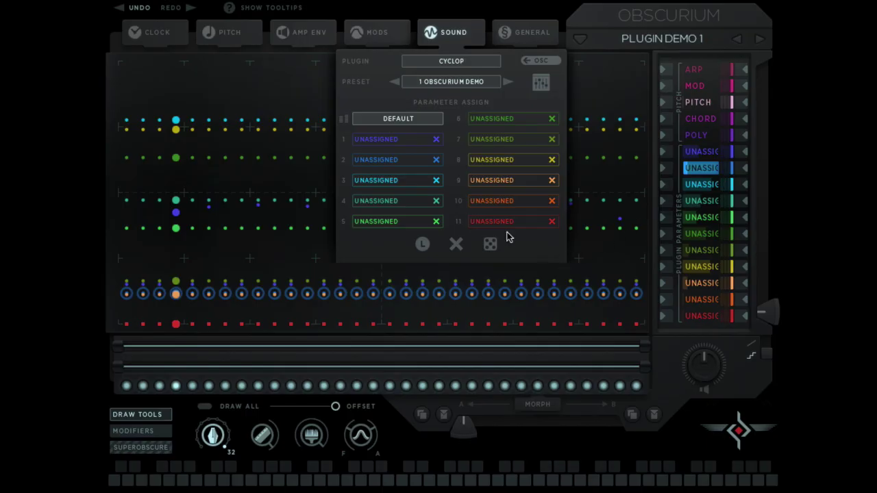
click(491, 246)
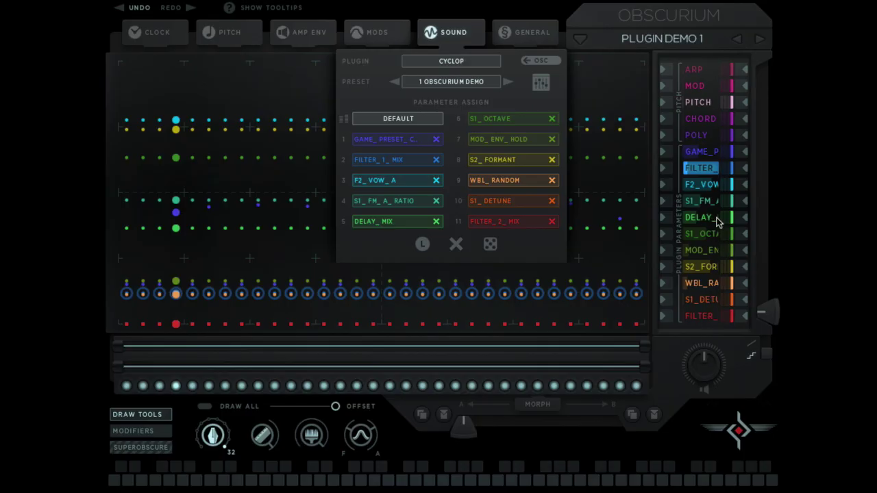
click(456, 246)
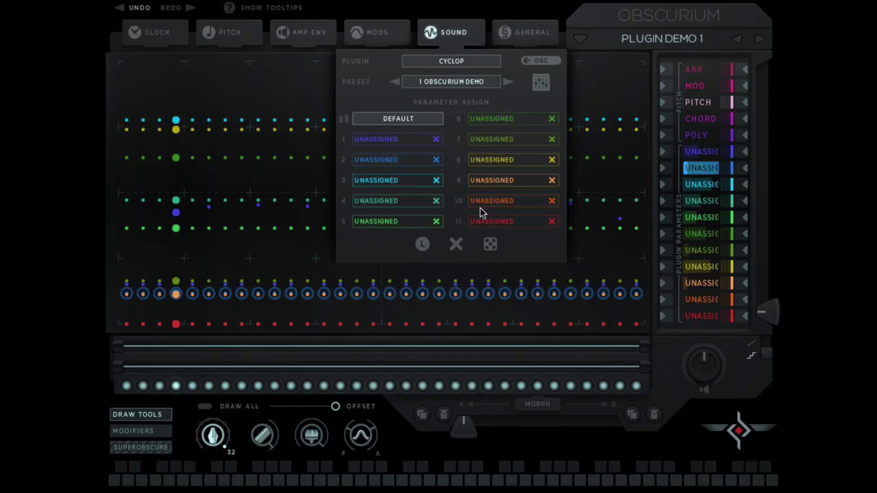
click(422, 246)
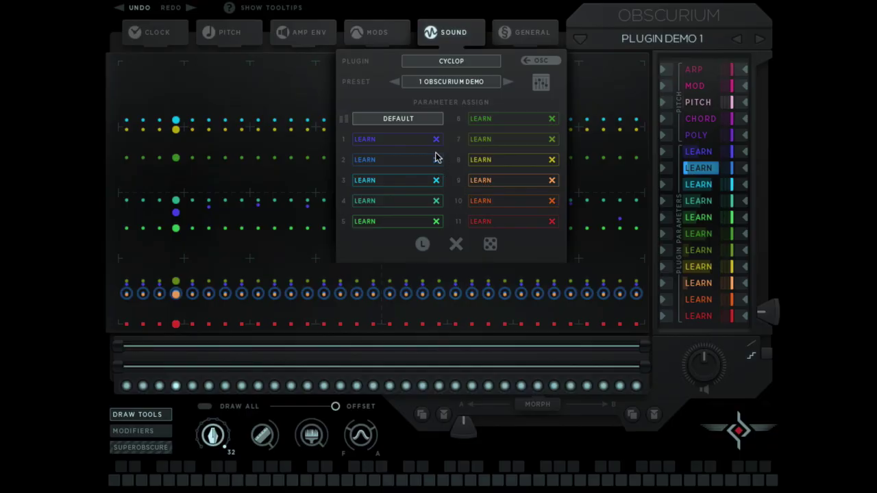
- In Cyclop's editor, move the DEC/REL, S1/S2 formant and position, and filter cutoff/resonance knobs
click(541, 83)
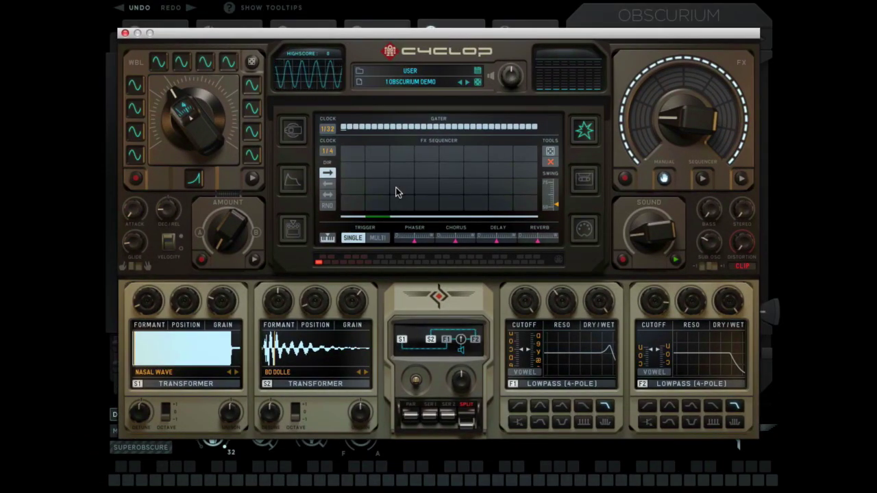
mouse_move(167, 209)
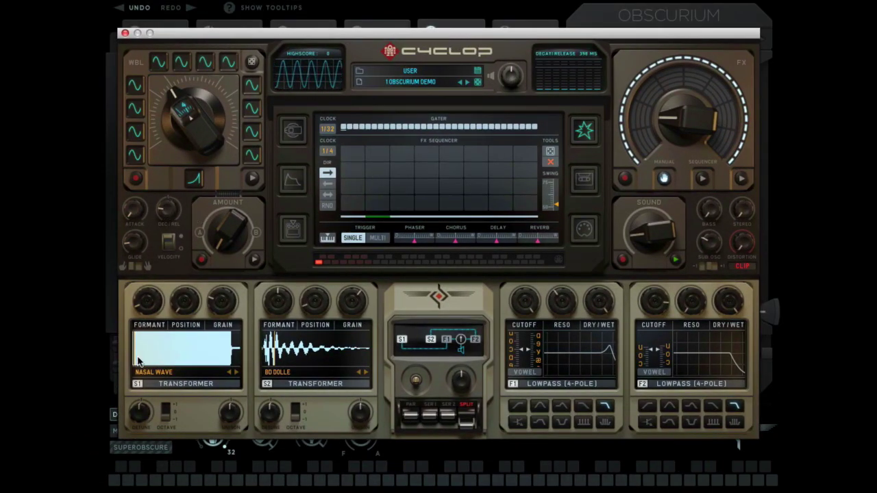
mouse_move(186, 305)
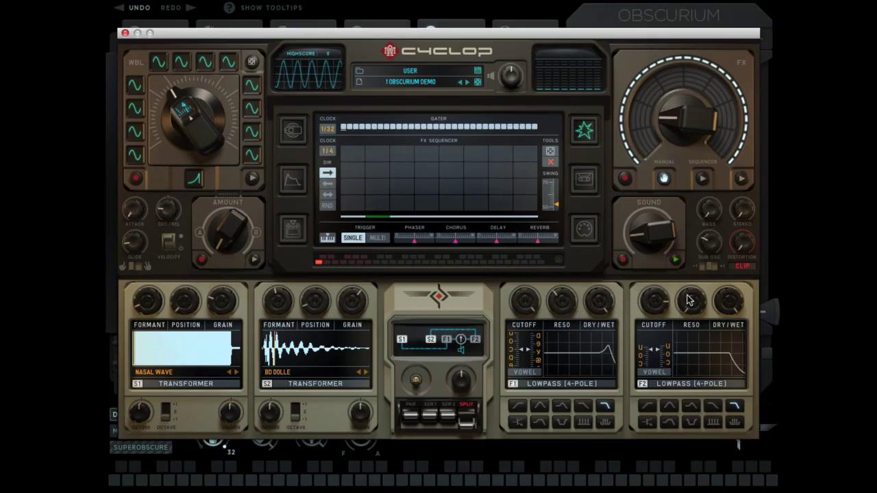
click(125, 33)
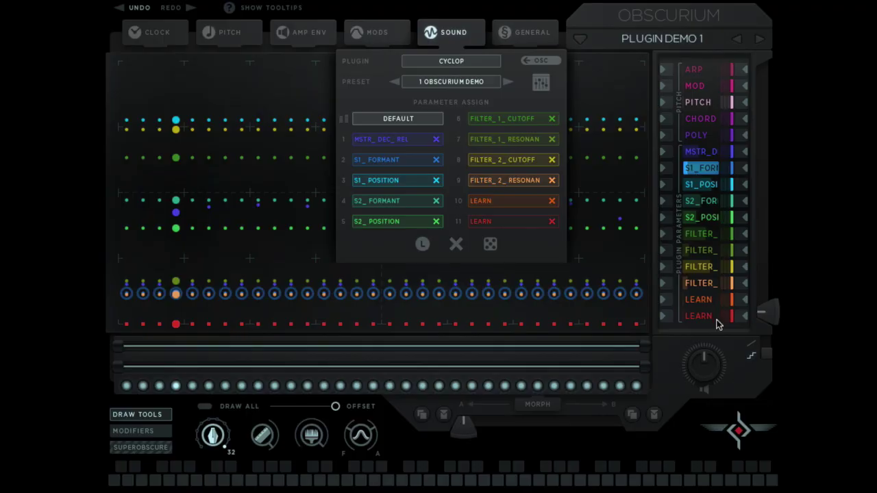
- Close the sound panel and draw MSTR_D steps at a low level with several raised steps
click(455, 36)
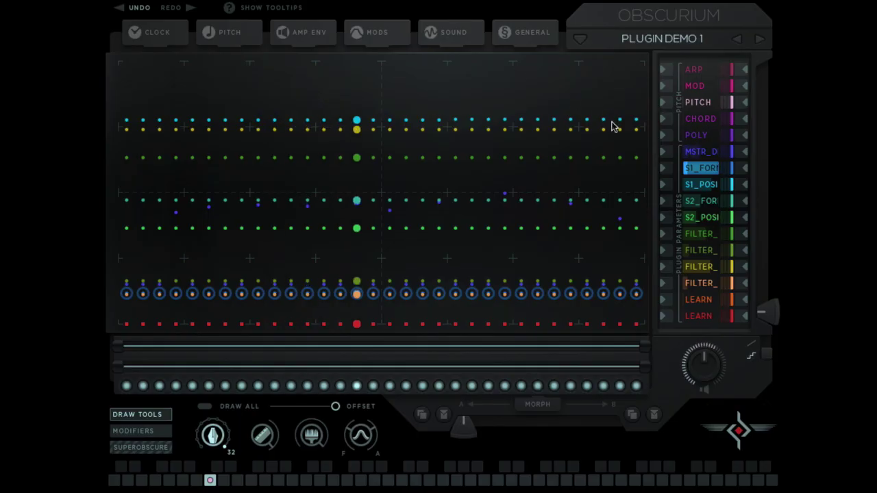
click(691, 155)
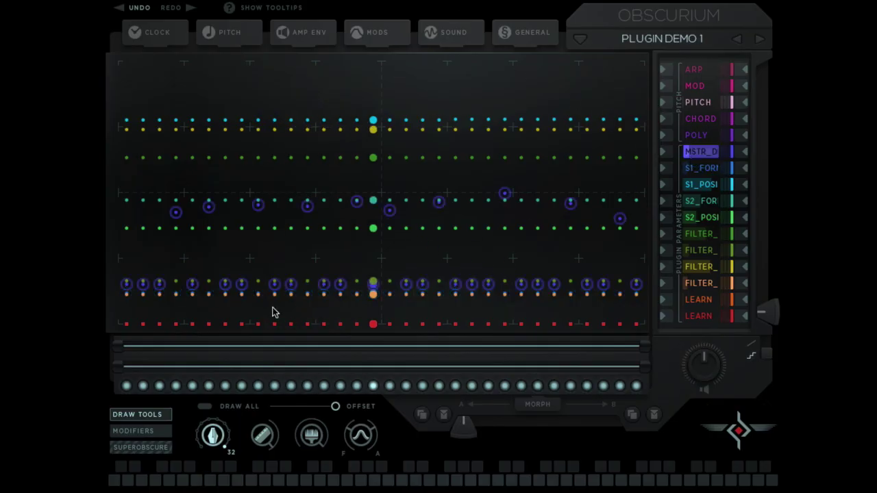
mouse_move(127, 285)
mouse_down()
mouse_move(124, 307)
mouse_move(123, 294)
mouse_up()
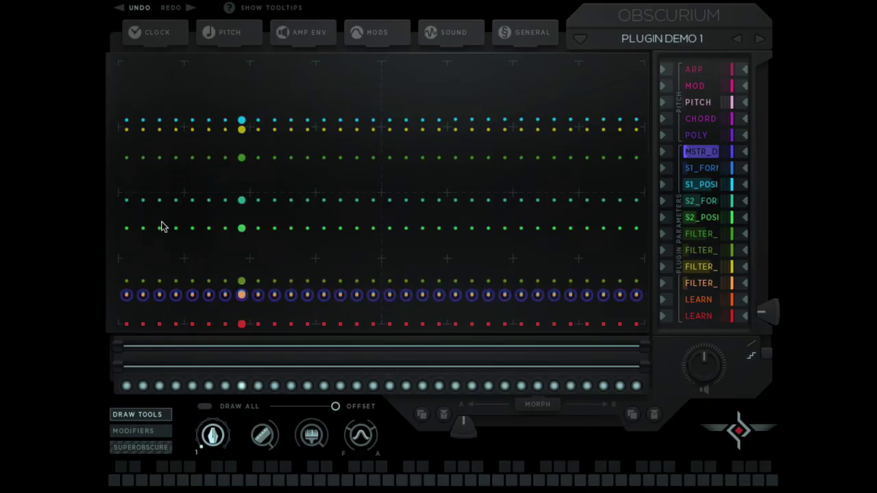
mouse_move(171, 230)
mouse_down()
mouse_move(225, 221)
mouse_move(637, 222)
mouse_up()
click(455, 210)
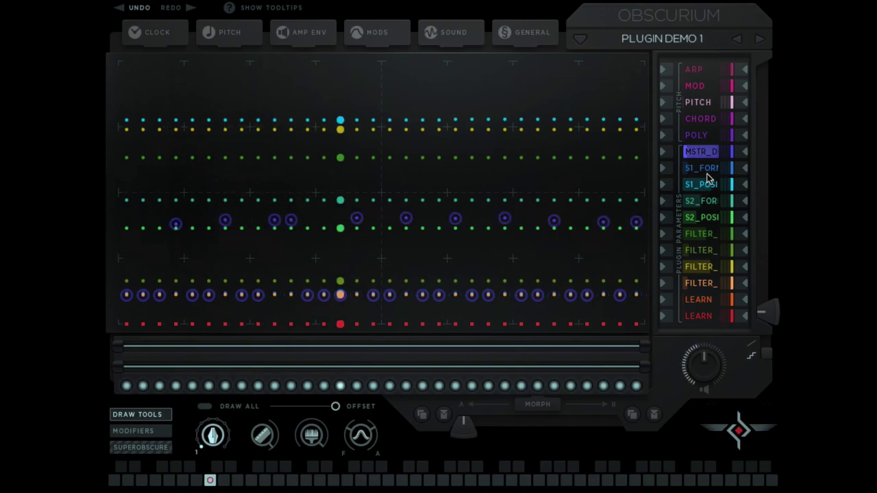
- Draw a zigzag into the S1 formant lane, then overwrite it with a sine curve
key(Down)
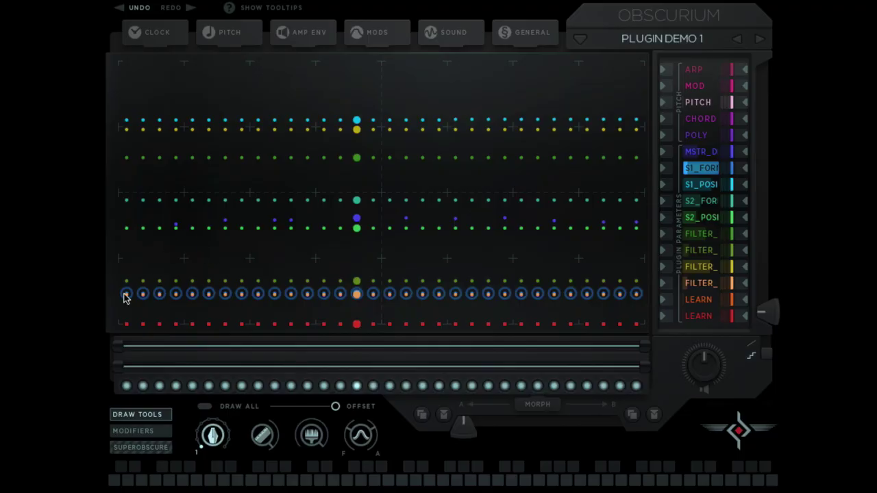
mouse_move(125, 297)
mouse_down()
mouse_move(187, 219)
mouse_move(209, 213)
mouse_move(250, 272)
mouse_move(322, 154)
mouse_move(368, 170)
mouse_move(416, 234)
mouse_up()
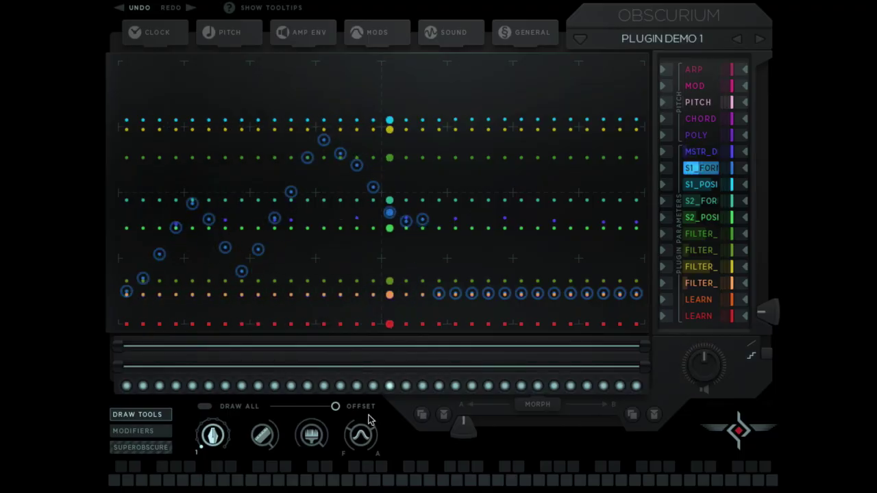
click(362, 437)
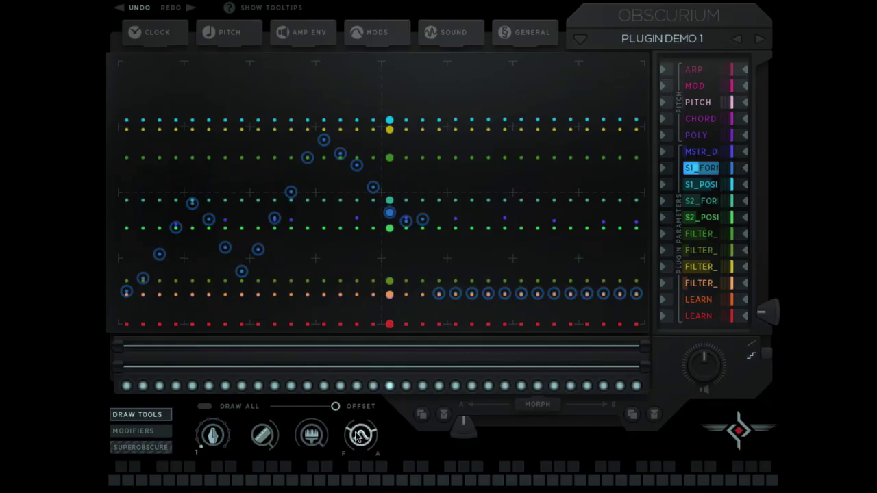
mouse_move(136, 235)
mouse_down()
mouse_move(139, 226)
mouse_move(569, 221)
mouse_move(598, 238)
mouse_up()
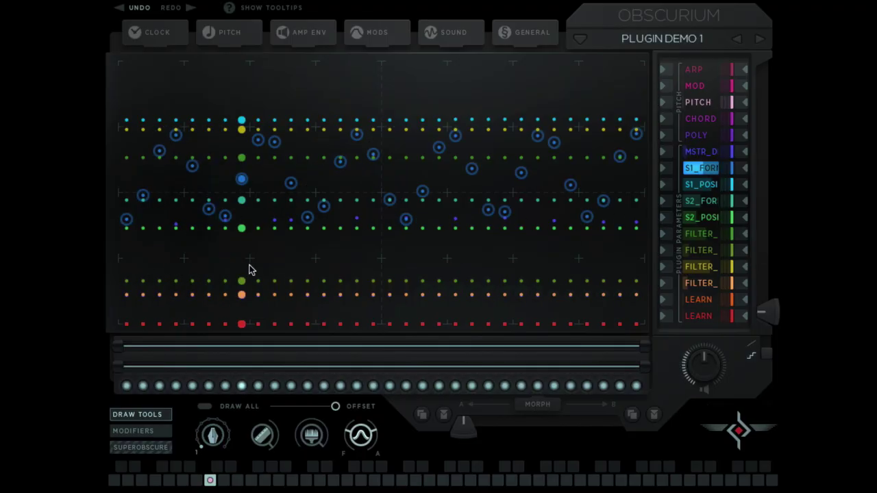
- Draw a descending line ramp across the cyan S1_POSI lane with a steeper start
click(700, 184)
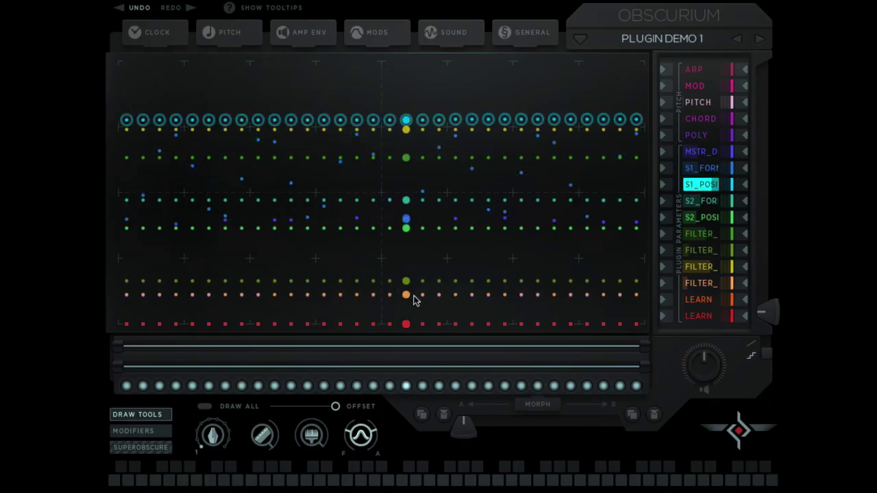
click(255, 441)
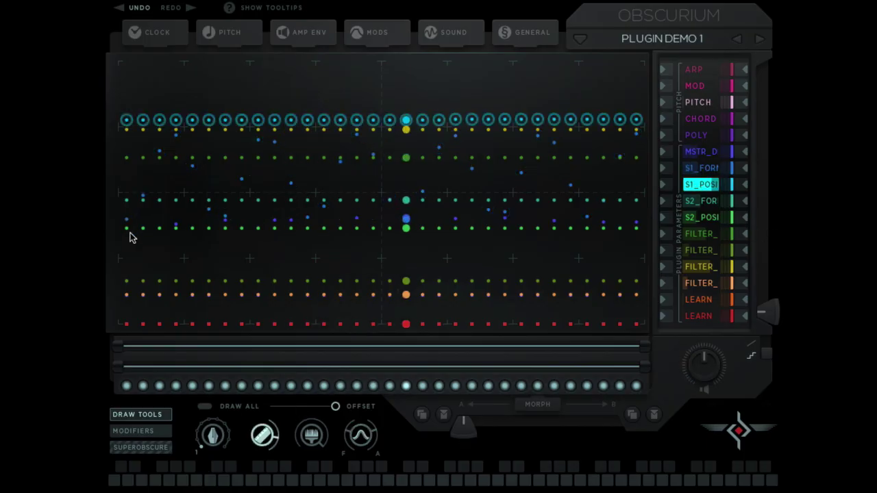
drag(131, 237, 438, 299)
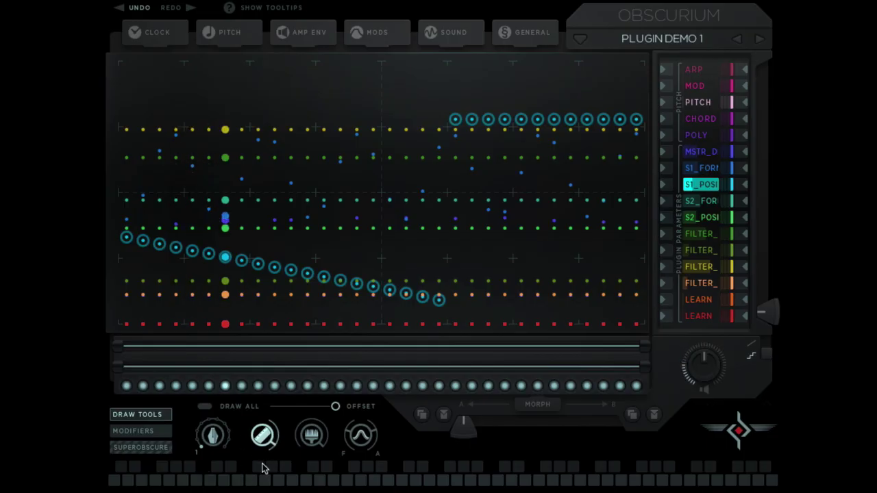
drag(126, 160, 208, 240)
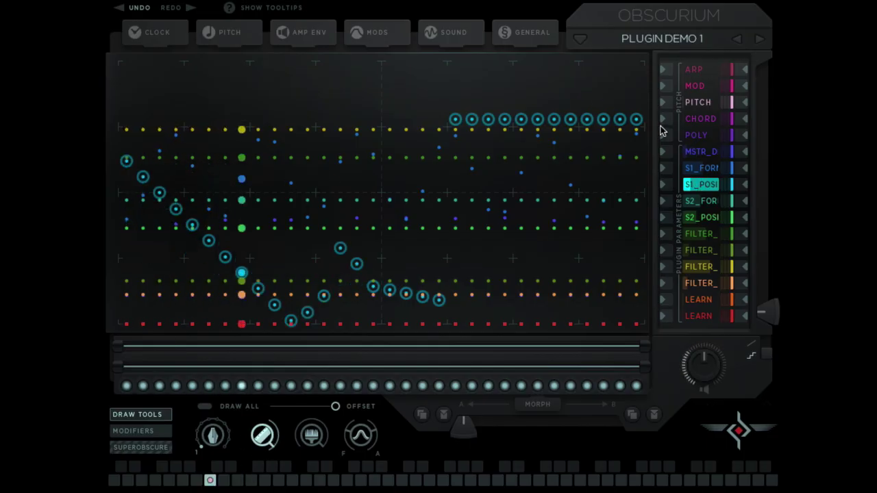
- Draw two descending ramps into the teal S2_FOR lane
click(705, 202)
mouse_move(130, 178)
mouse_down()
mouse_move(160, 191)
mouse_move(274, 322)
mouse_up()
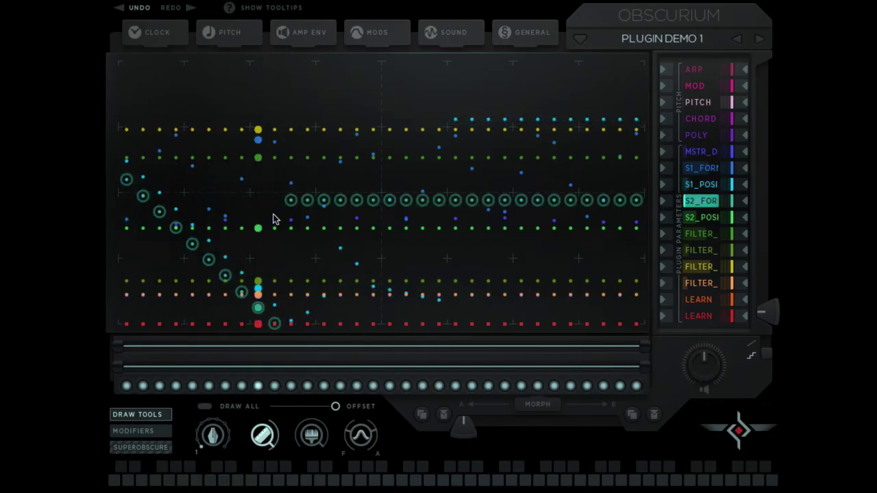
mouse_move(286, 161)
mouse_down()
mouse_move(392, 182)
mouse_move(429, 205)
mouse_move(407, 118)
mouse_move(431, 115)
mouse_move(600, 211)
mouse_up()
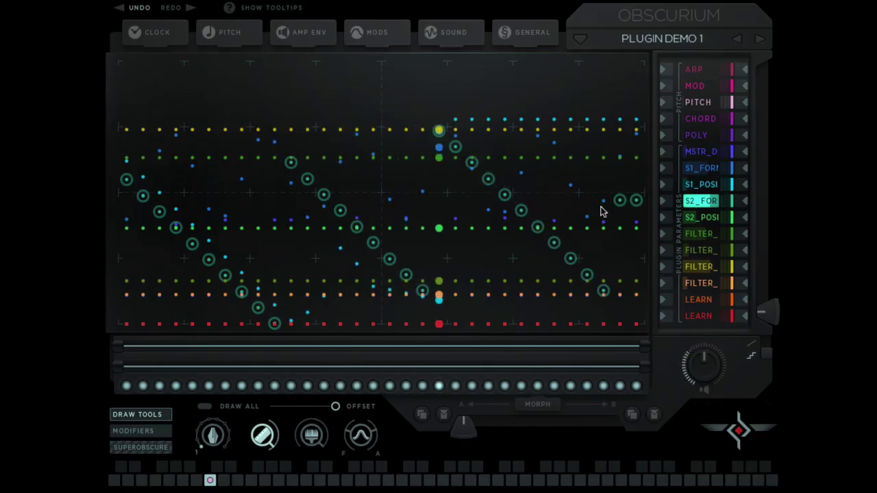
- Scatter the green S2_POSI lane's steps randomly with the brush tool
click(703, 218)
click(313, 444)
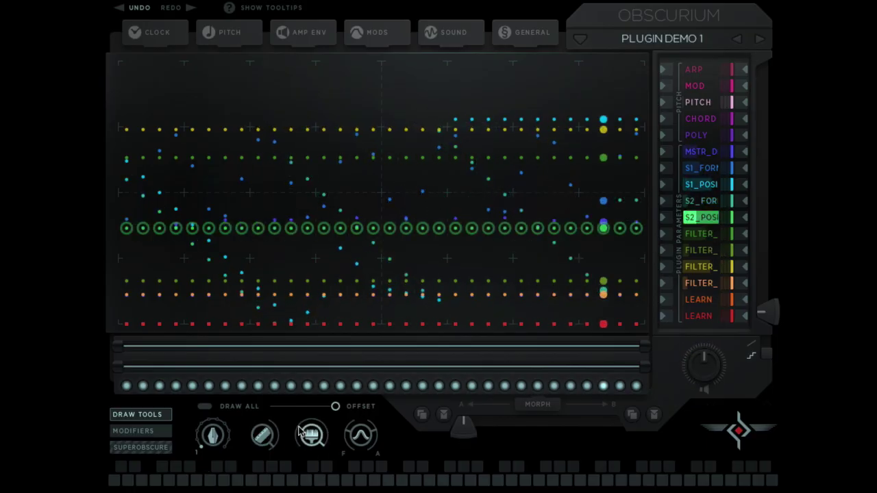
drag(135, 215, 634, 245)
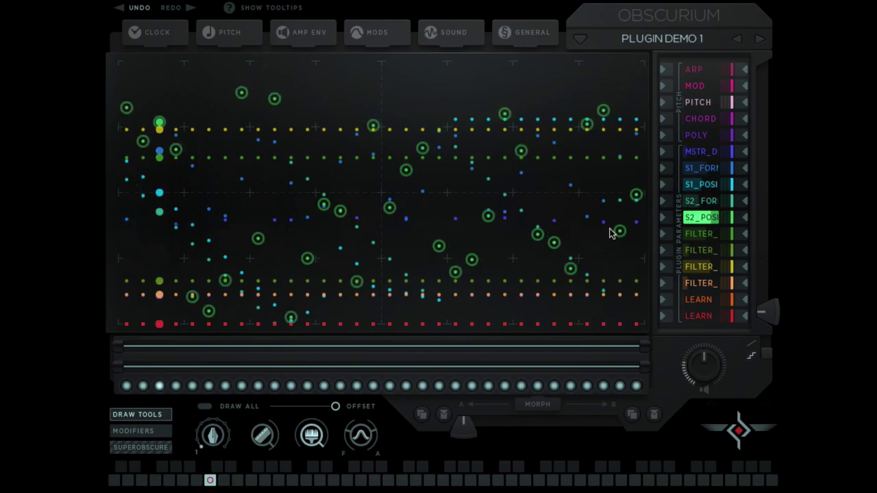
- Brush random step values across each of the three FILTER_ lanes
click(700, 234)
drag(121, 235, 637, 255)
click(700, 250)
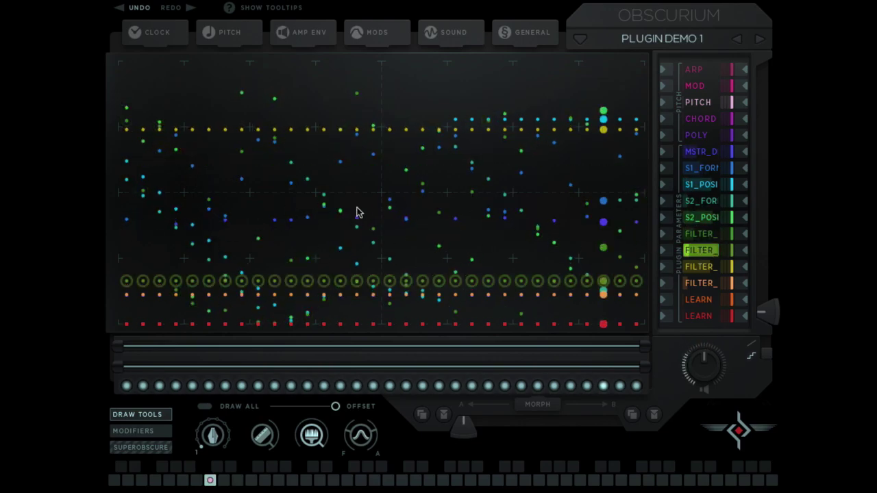
drag(188, 268, 637, 246)
click(700, 267)
mouse_move(637, 302)
mouse_down()
mouse_move(609, 288)
mouse_move(85, 215)
mouse_up()
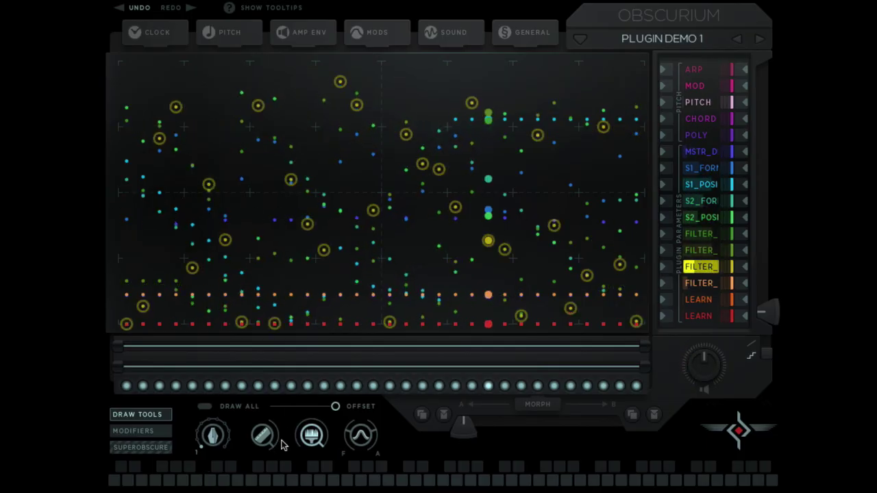
- Draw a sine wave across the PITCH lane
click(702, 103)
click(267, 439)
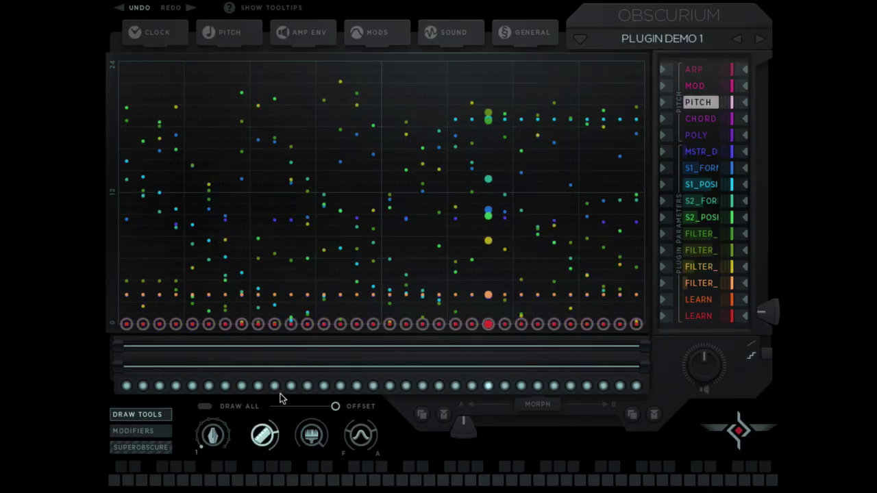
click(362, 437)
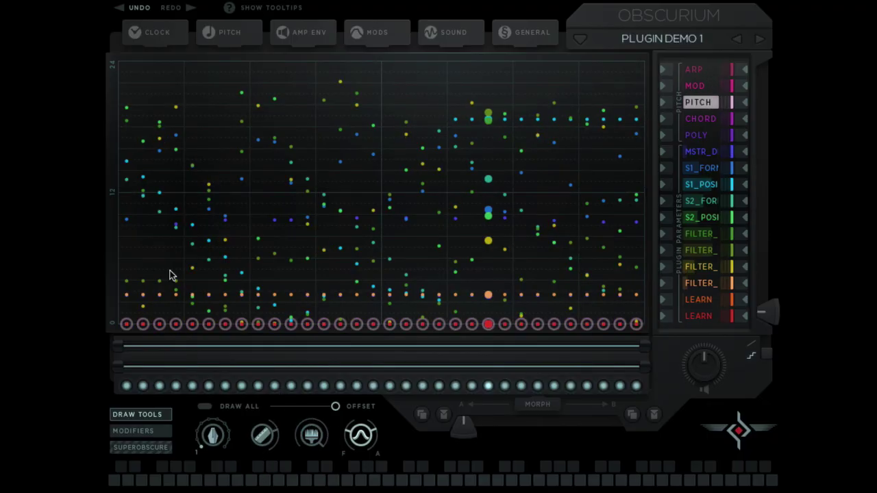
mouse_move(121, 290)
mouse_down()
mouse_move(208, 309)
mouse_move(462, 313)
mouse_move(703, 348)
mouse_up()
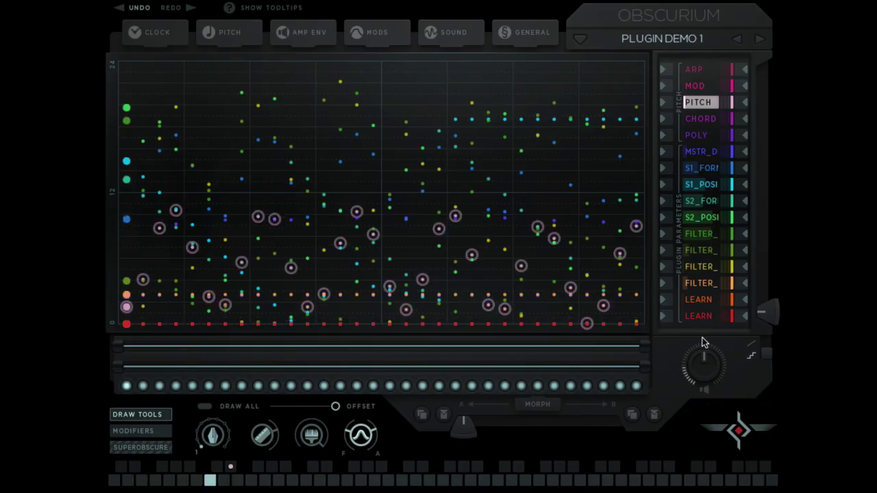
- Raise the green and yellow filter lanes to the top, then draw a falling ramp in yellow
click(699, 235)
click(213, 435)
drag(157, 114, 388, 33)
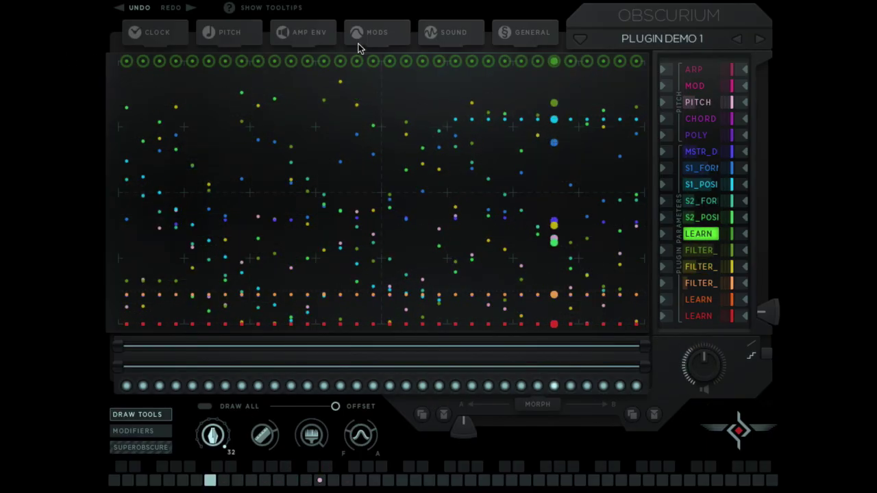
click(700, 266)
drag(435, 127, 123, 75)
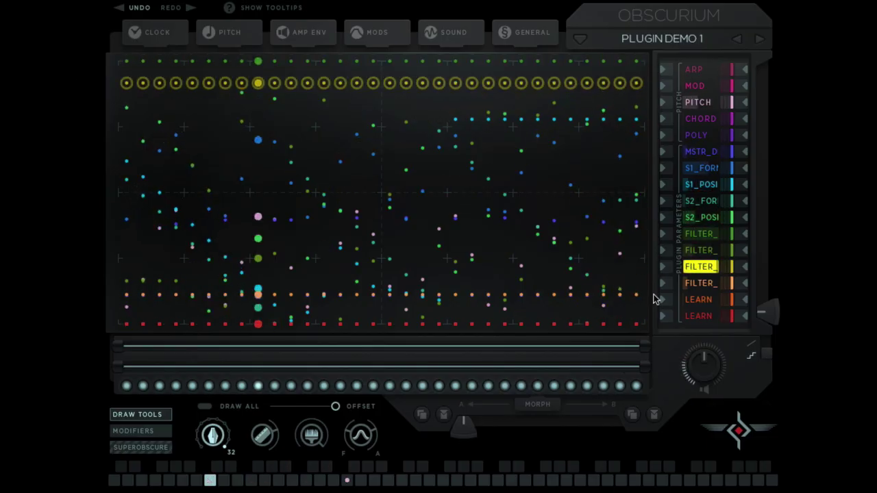
click(271, 437)
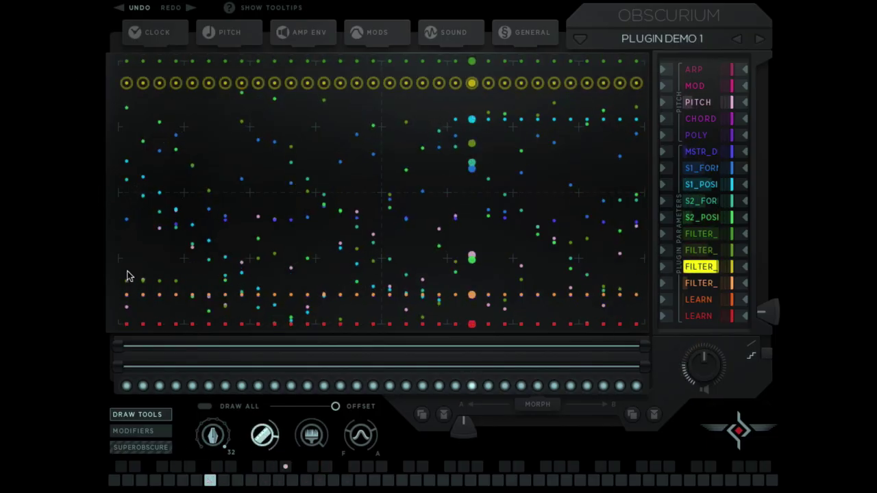
mouse_move(127, 274)
mouse_down()
mouse_move(182, 305)
mouse_move(247, 298)
mouse_move(433, 319)
mouse_up()
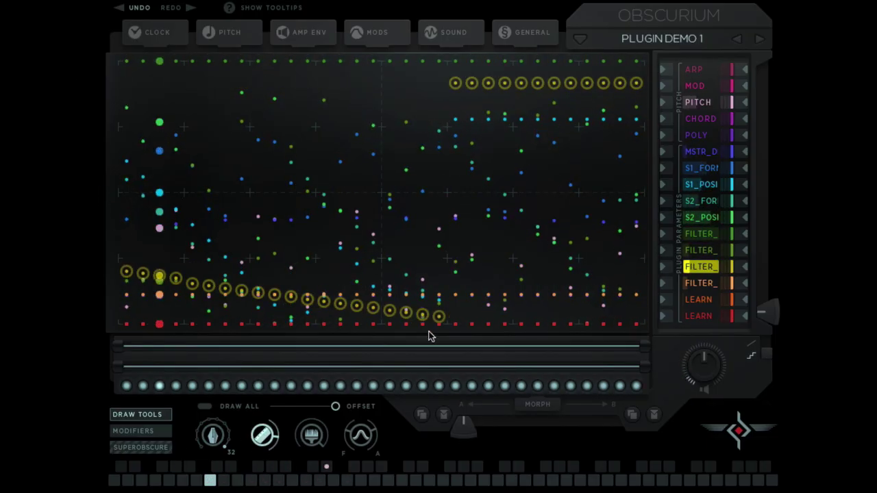
- Draw two rising ramps into the green lane, then redraw them higher
click(700, 234)
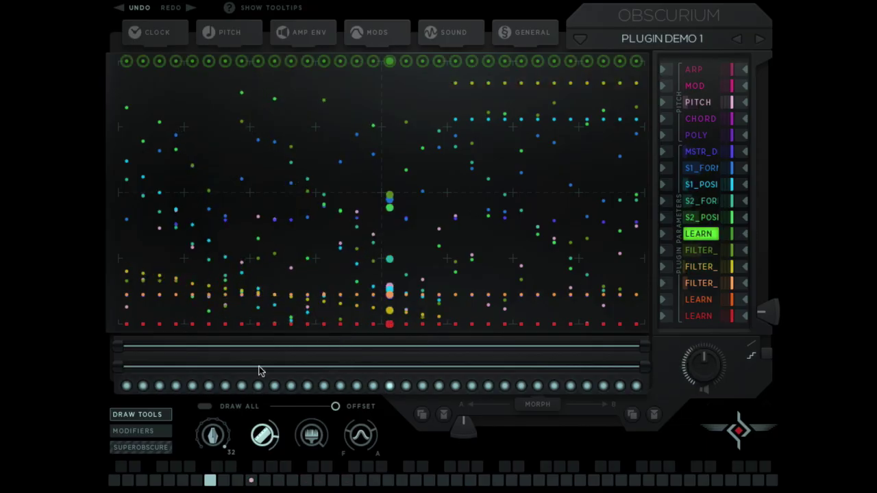
drag(134, 325, 373, 190)
mouse_move(370, 296)
mouse_down()
mouse_move(384, 292)
mouse_move(377, 329)
mouse_move(640, 324)
mouse_up()
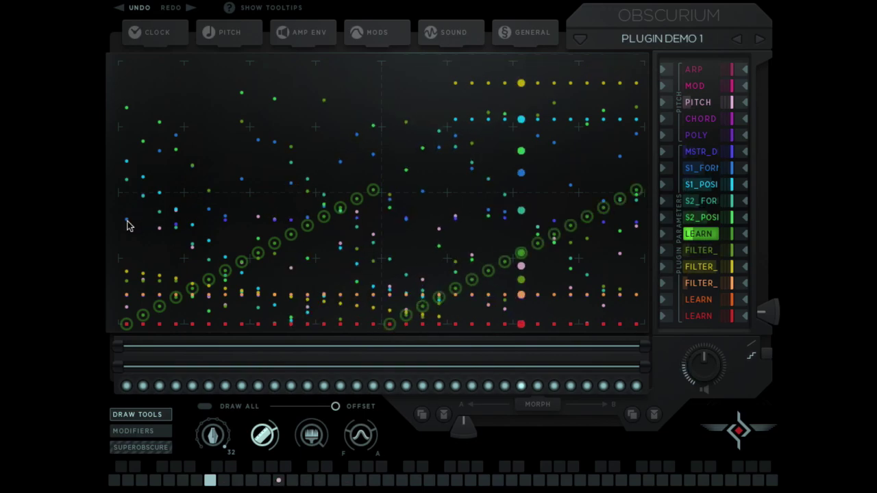
mouse_move(130, 222)
mouse_down()
mouse_move(431, 209)
mouse_move(630, 190)
mouse_up()
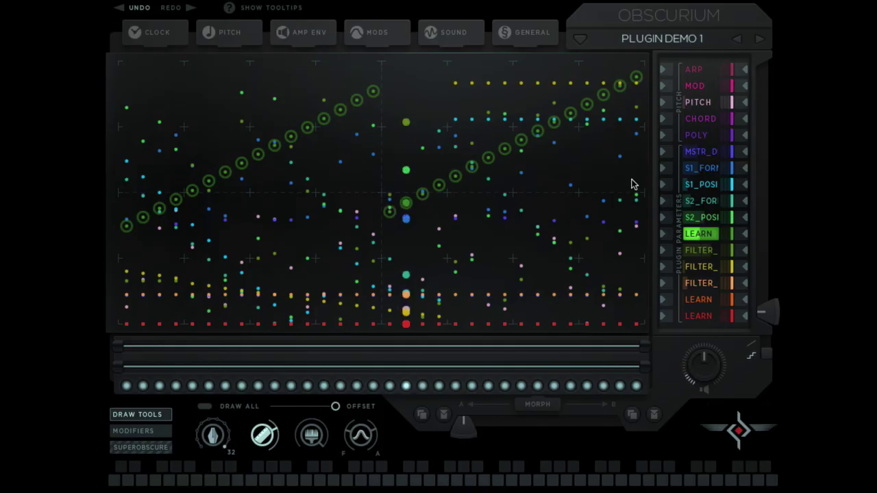
- Enable Superobscure, lower the × amount, raise the + amount, and set Grid from 5 to 1
click(139, 447)
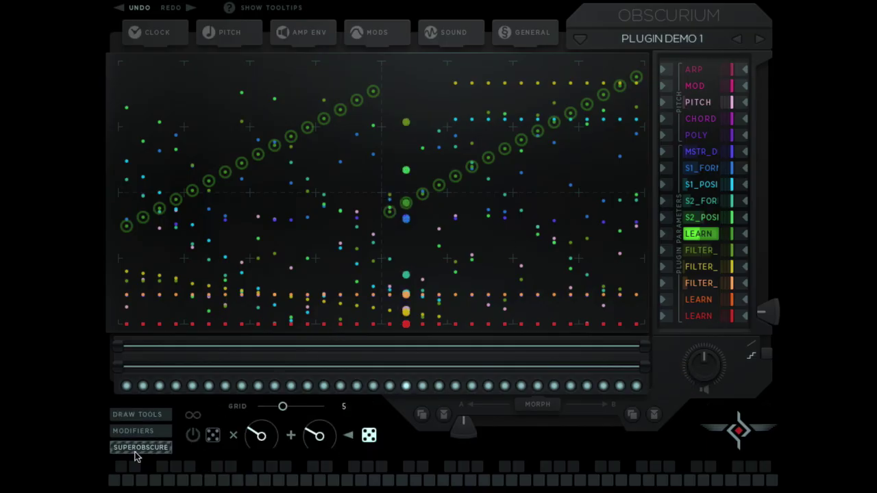
click(193, 436)
drag(278, 439, 268, 466)
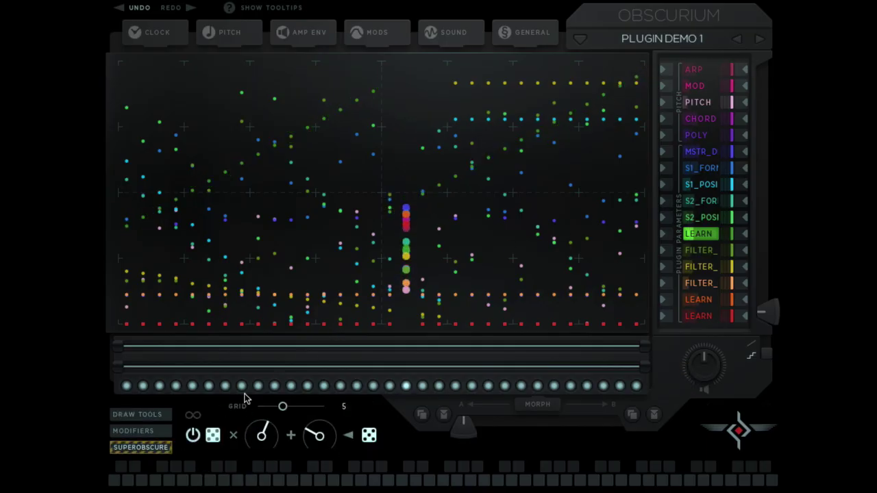
drag(317, 434, 289, 254)
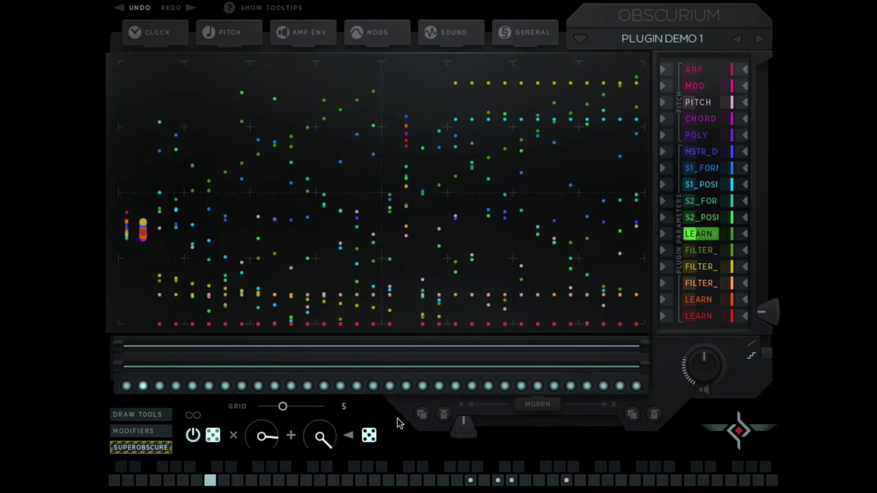
drag(283, 406, 236, 409)
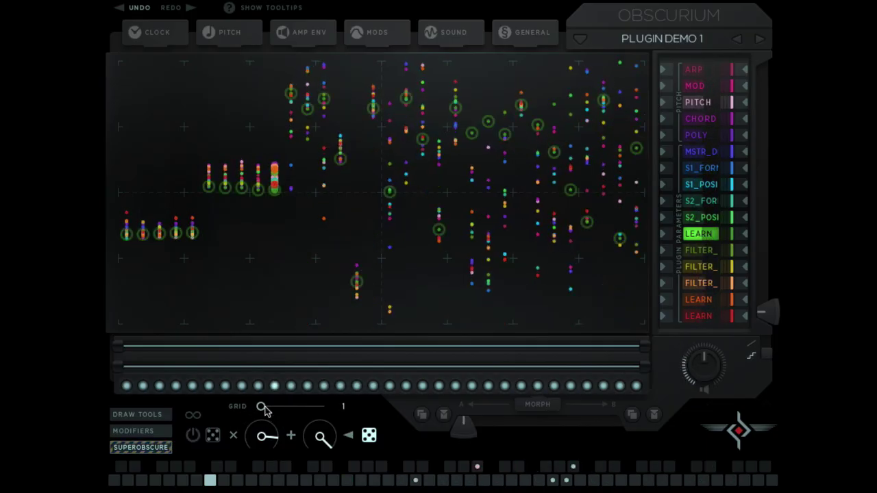
click(192, 435)
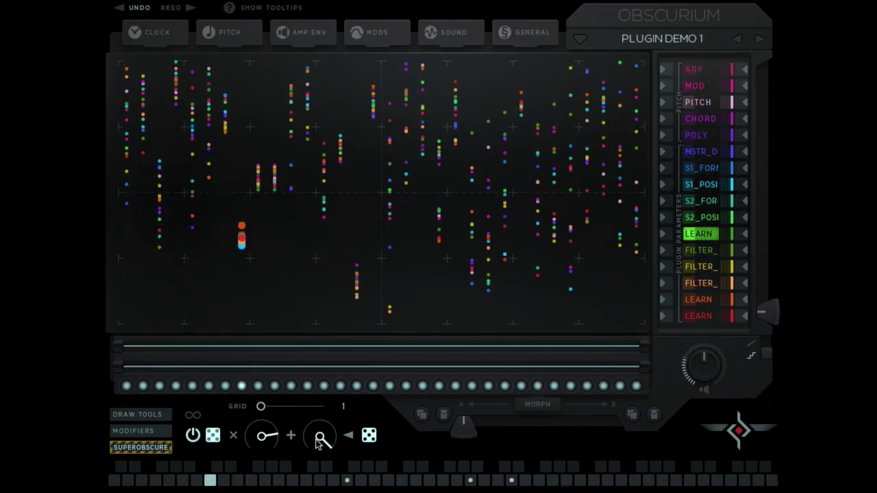